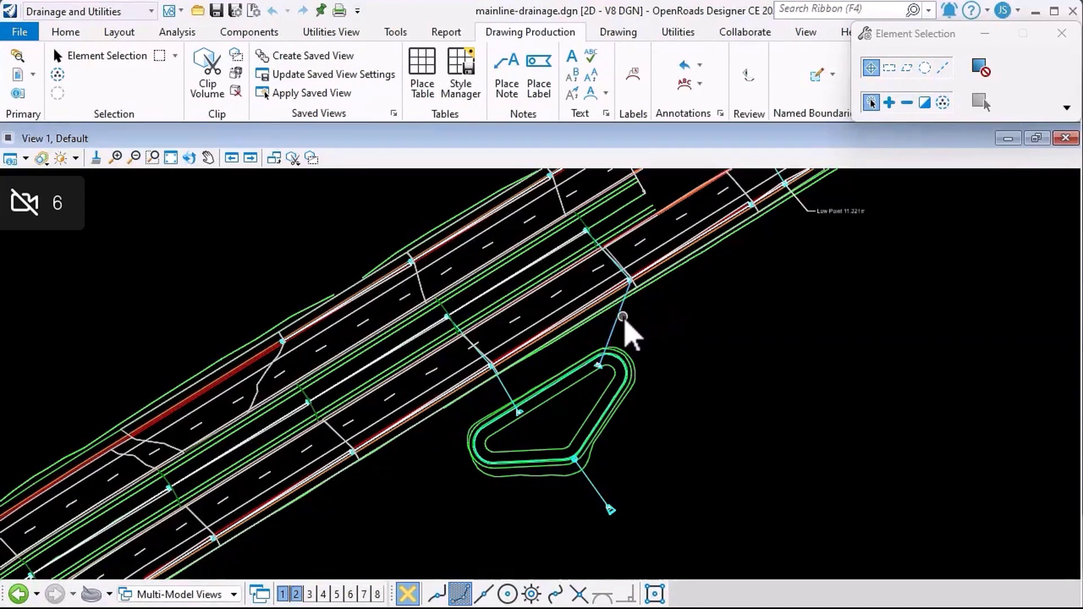
- Select storm pipe SS-11 and open its Utility Properties
{"action": "left_click", "coordinate": [624, 323]}
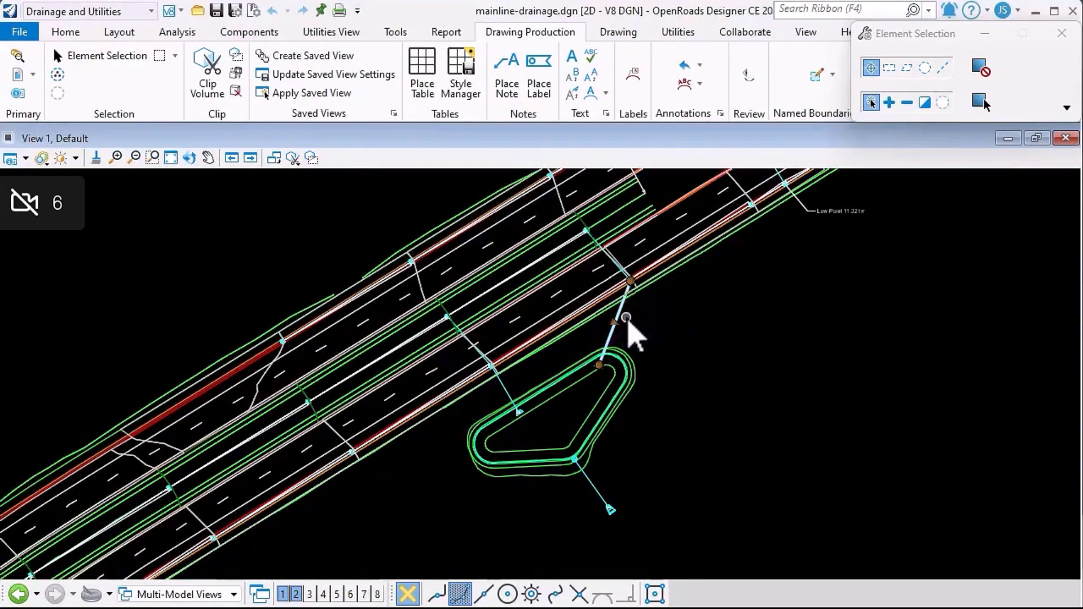
{"action": "mouse_move", "coordinate": [624, 319]}
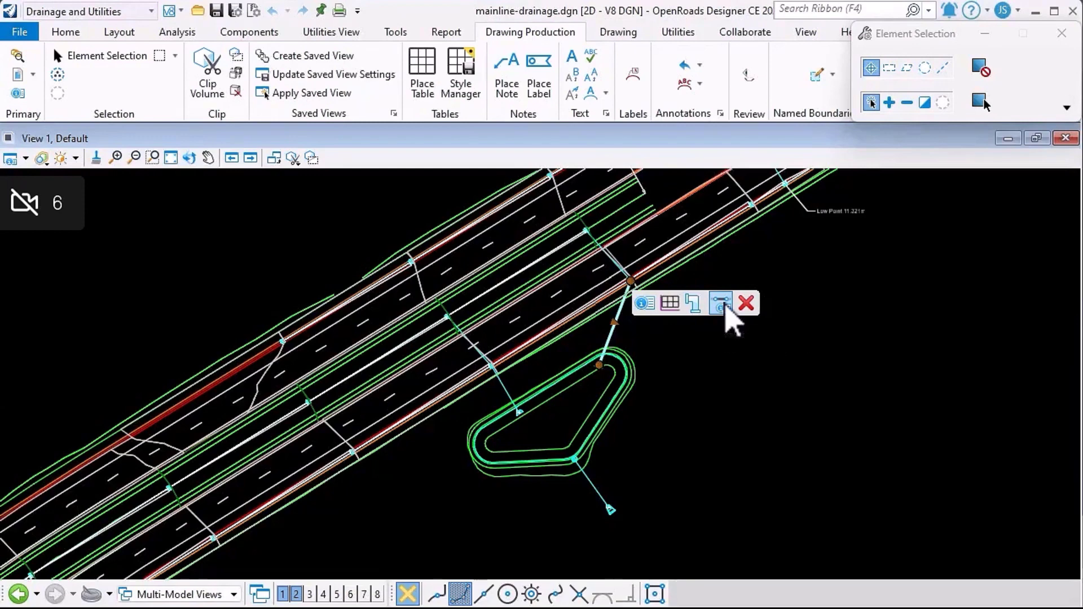
{"action": "left_click", "coordinate": [723, 305]}
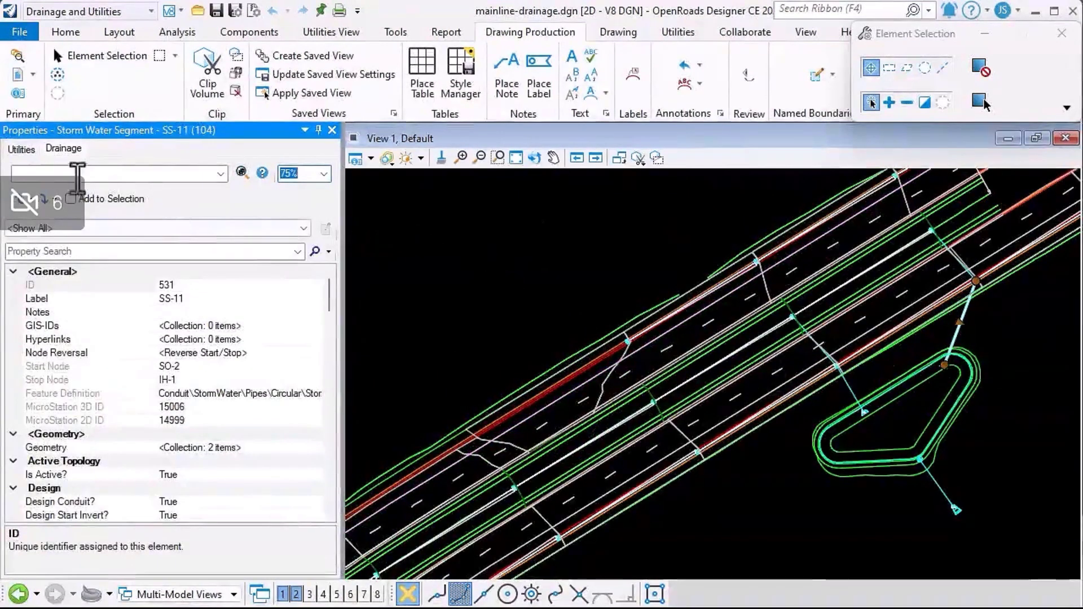
- Check SS-11's Utilities tab, then review its Drainage tab details
{"action": "left_click", "coordinate": [28, 150]}
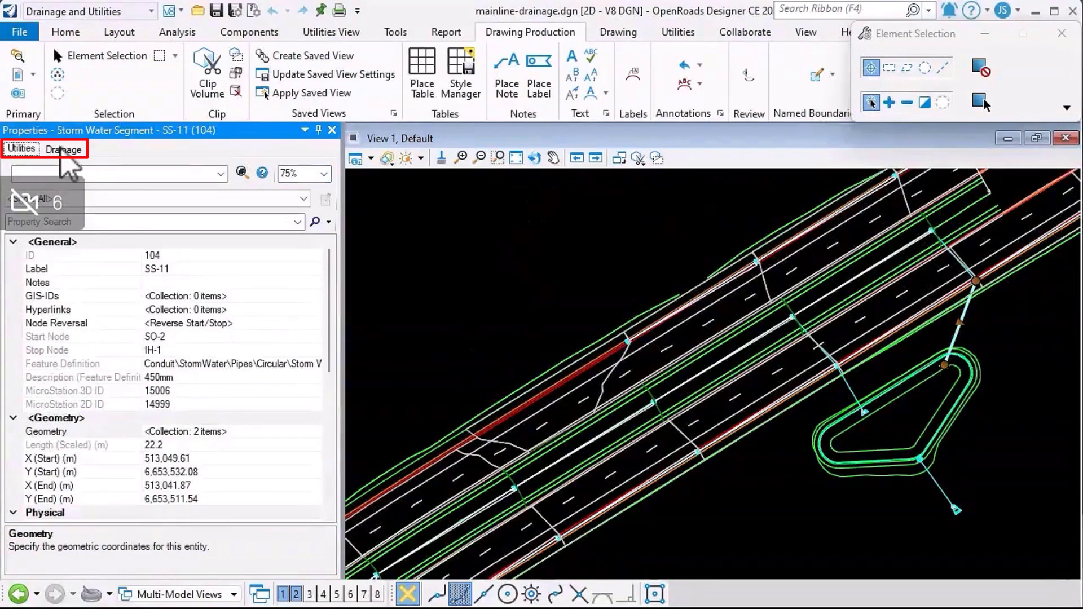
{"action": "left_click", "coordinate": [47, 149]}
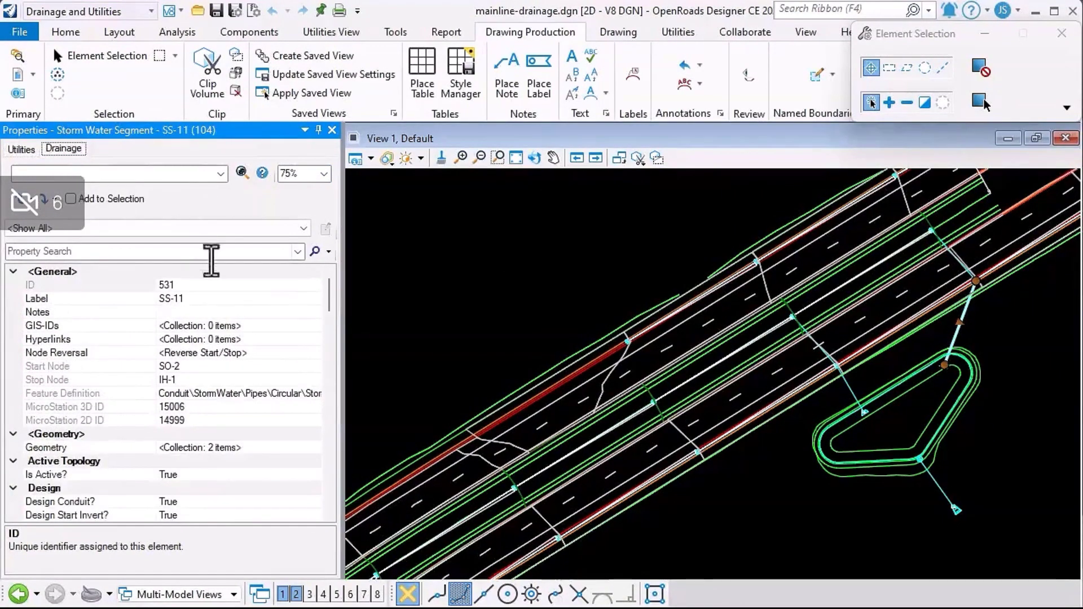
{"action": "scroll", "coordinate": [229, 398], "scroll_direction": "down", "scroll_amount": 4}
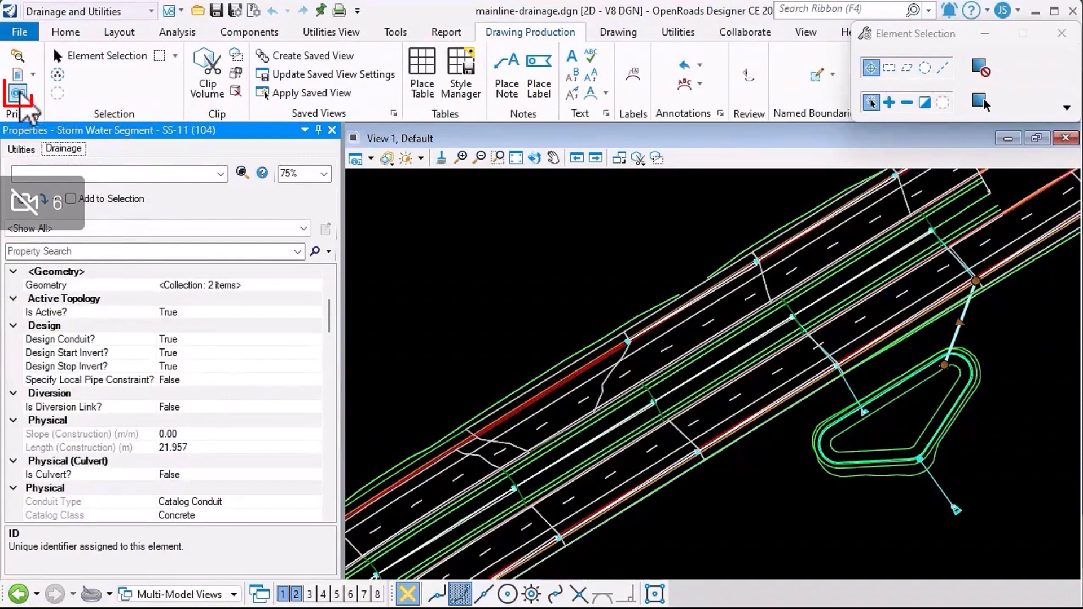
- Show SS-11's element properties with the Drainage and Utilities and Drainage Results sections expanded
{"action": "left_click", "coordinate": [19, 93]}
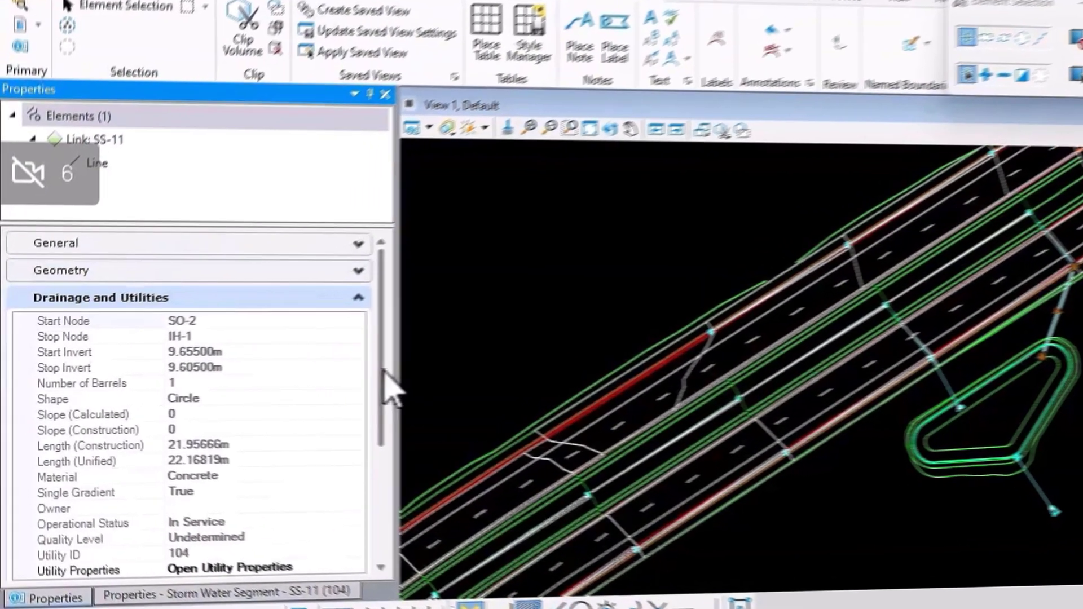
{"action": "left_click_drag", "start_coordinate": [331, 389], "coordinate": [331, 486]}
{"action": "left_click_drag", "start_coordinate": [405, 507], "coordinate": [404, 416]}
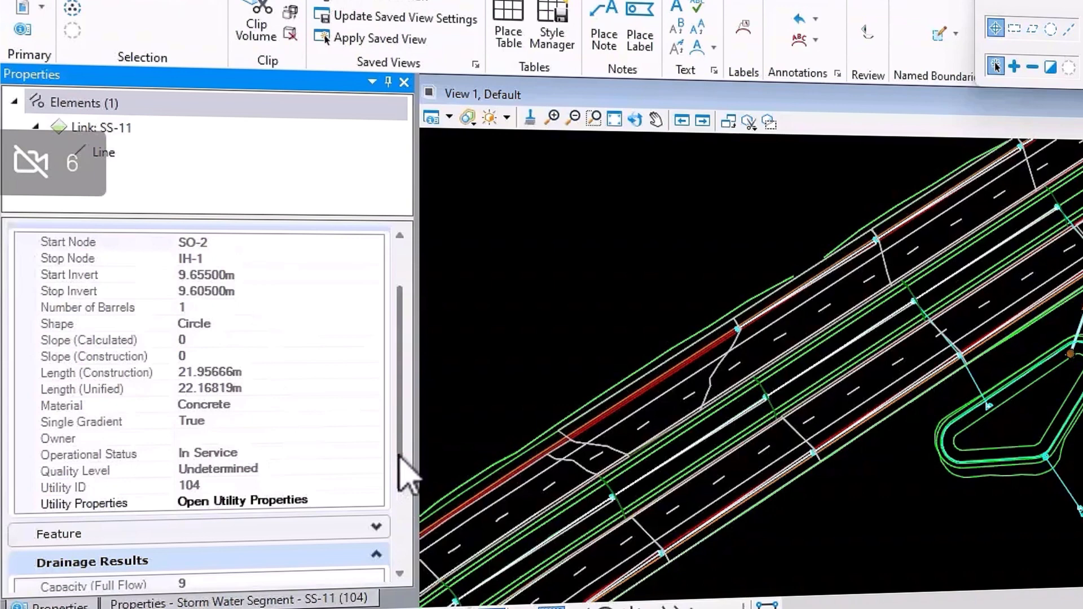
{"action": "left_click_drag", "start_coordinate": [404, 466], "coordinate": [404, 429]}
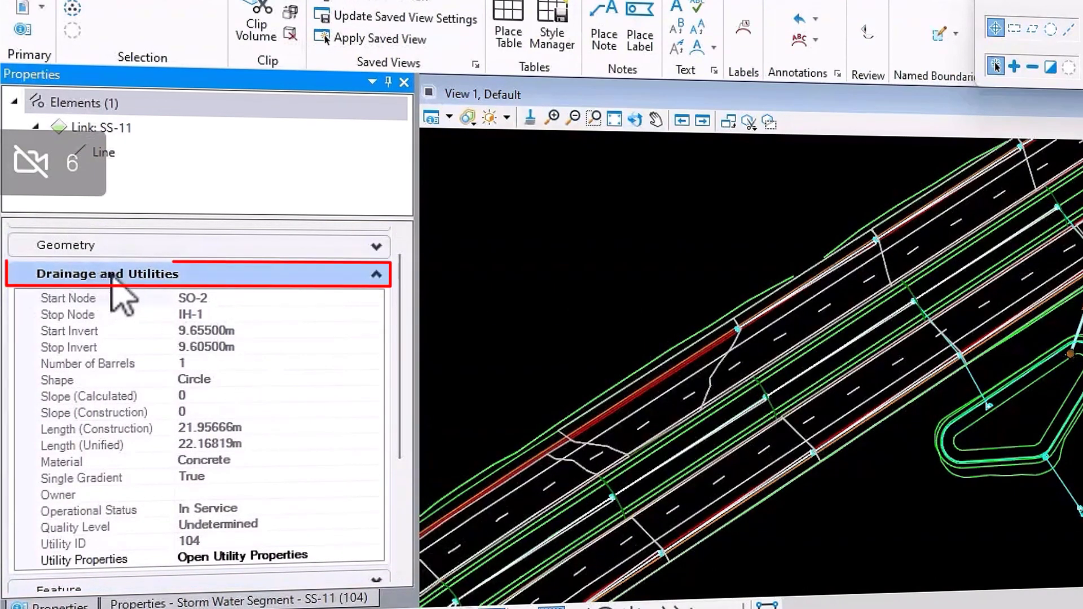
{"action": "scroll", "coordinate": [163, 293], "scroll_direction": "down", "scroll_amount": 5}
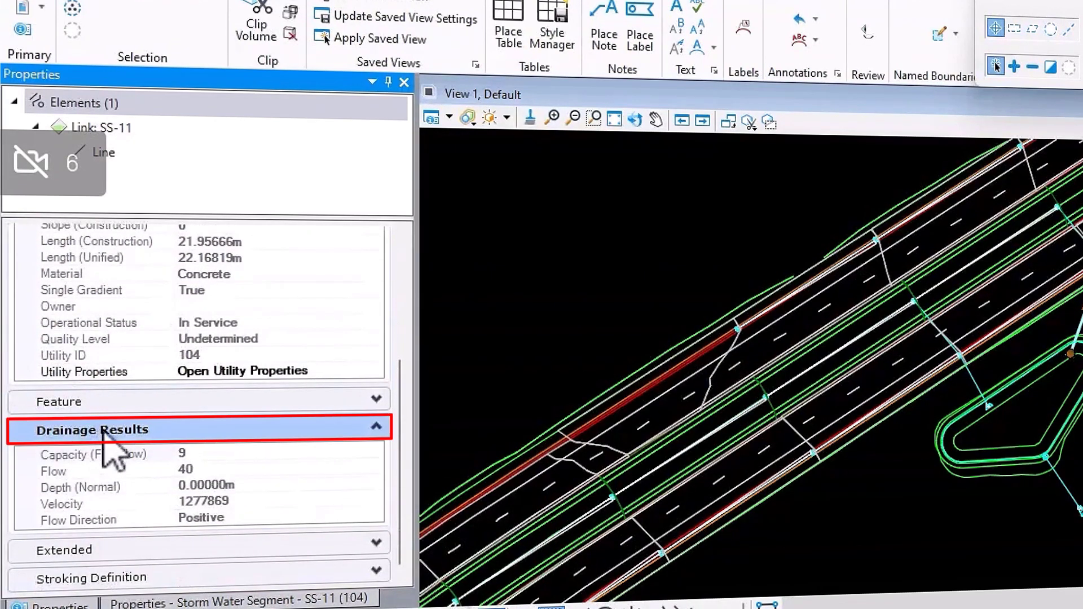
{"action": "scroll", "coordinate": [107, 440], "scroll_direction": "up", "scroll_amount": 5}
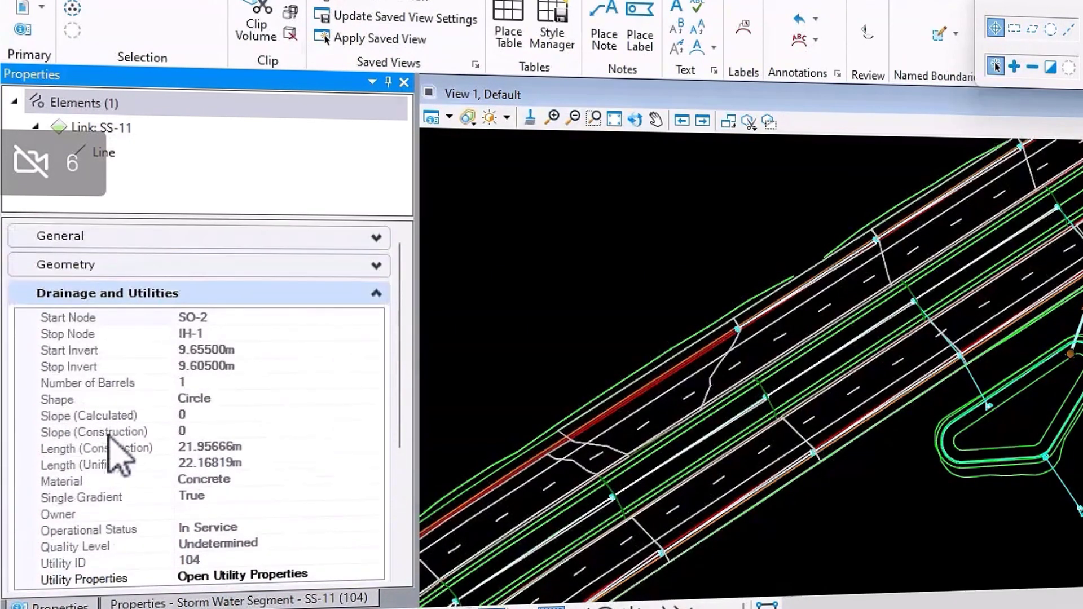
- Inspect SS-11's Start Invert, Stop Invert, Slope (Calculated) and Slope (Construction) values
{"action": "left_click", "coordinate": [211, 350]}
{"action": "left_click", "coordinate": [210, 367]}
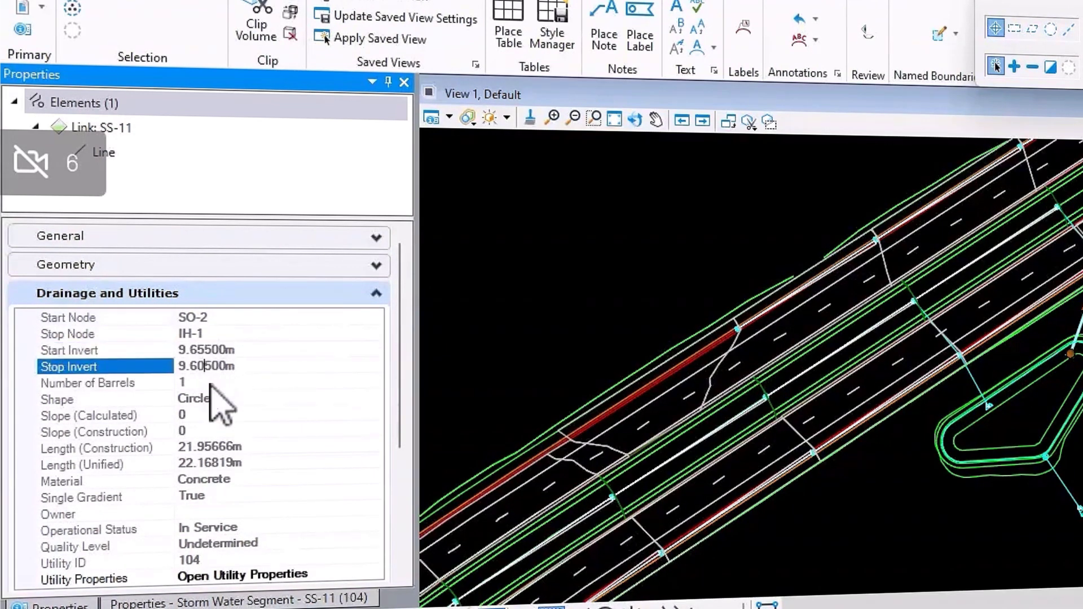
{"action": "left_click", "coordinate": [209, 365]}
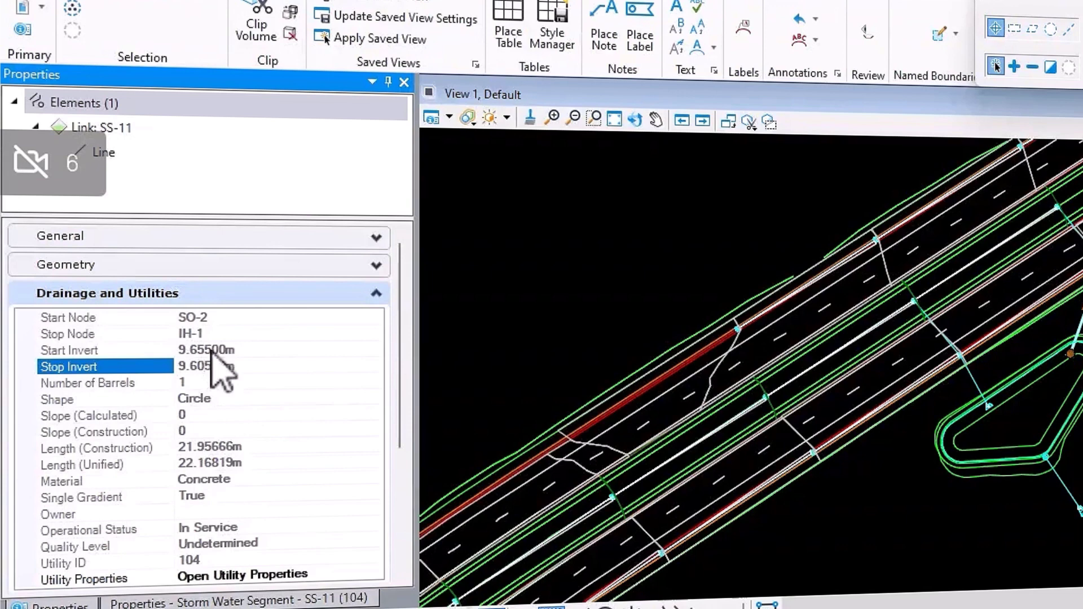
{"action": "left_click", "coordinate": [211, 416]}
{"action": "left_click", "coordinate": [217, 432]}
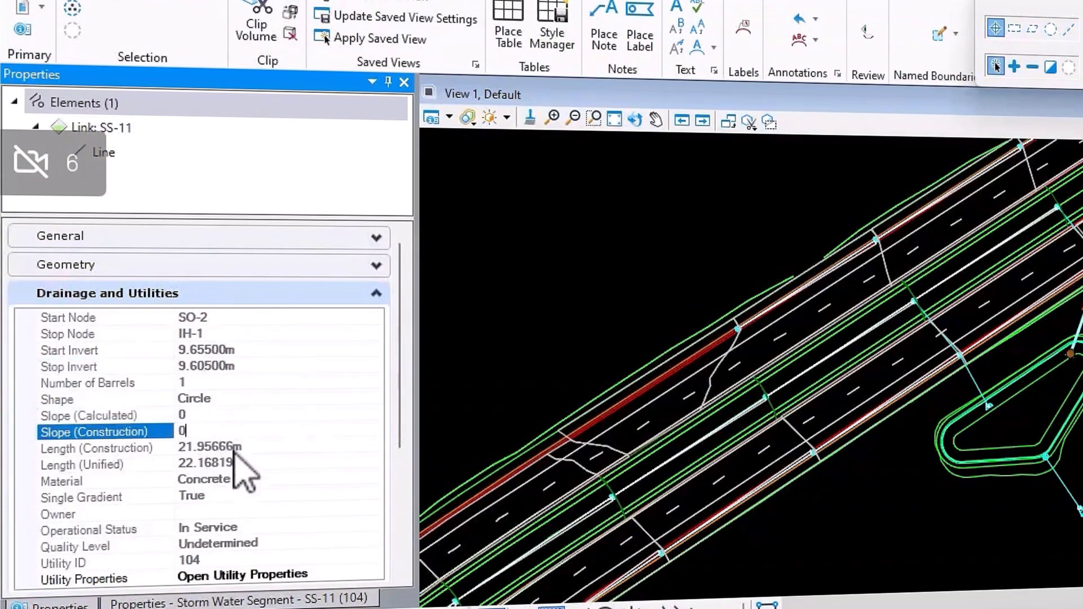
{"action": "scroll", "coordinate": [243, 463], "scroll_direction": "down", "scroll_amount": 2}
{"action": "scroll", "coordinate": [186, 395], "scroll_direction": "down", "scroll_amount": 3}
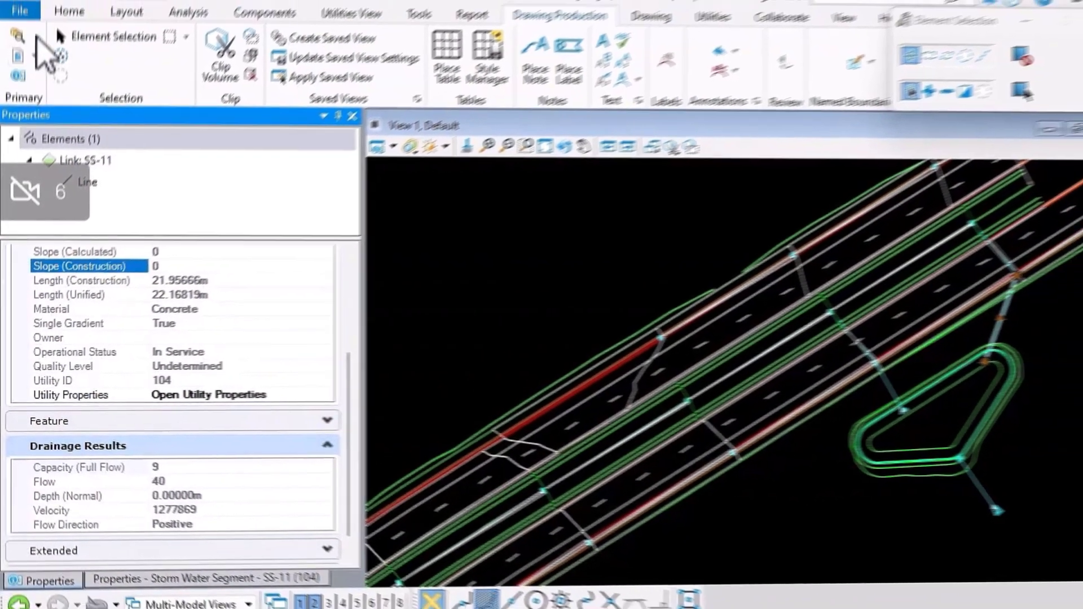
- Change the Working Units linear accuracy from 0.12345 to 0.123 in Design File Settings
{"action": "left_click", "coordinate": [20, 10]}
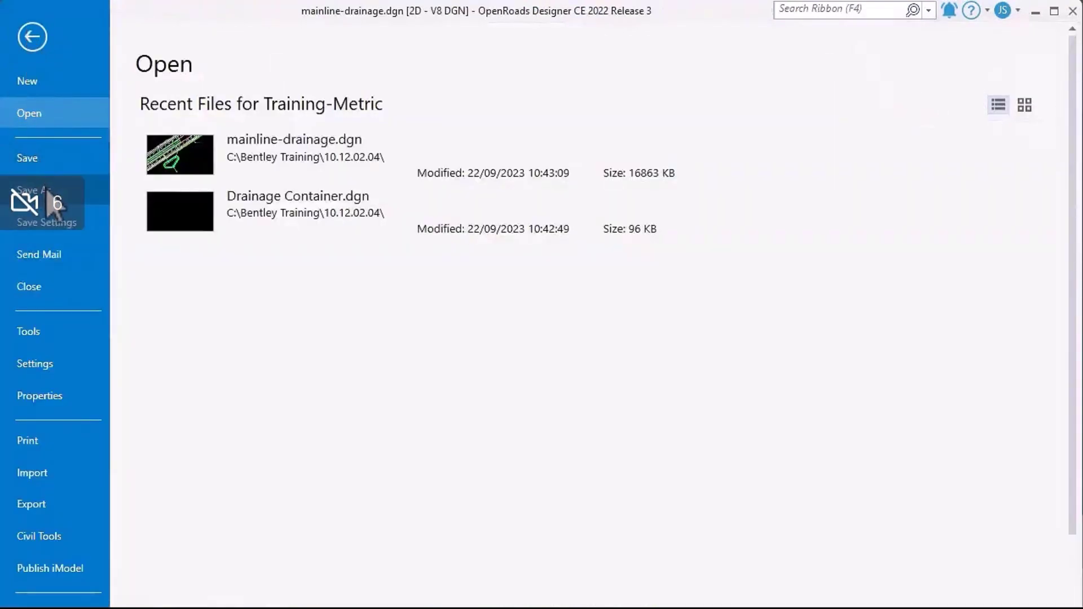
{"action": "left_click", "coordinate": [60, 363]}
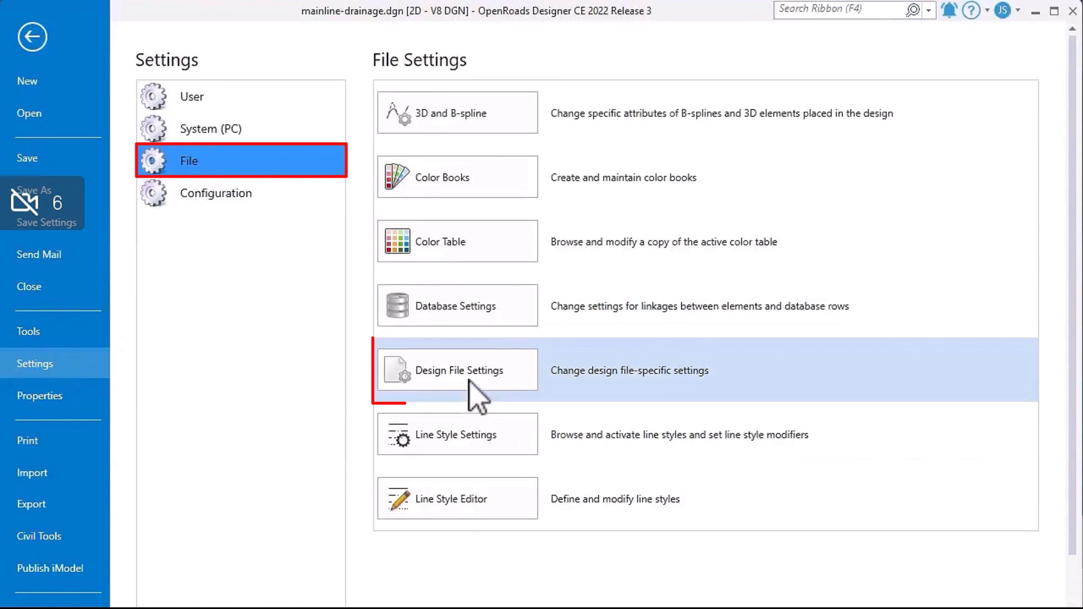
{"action": "left_click", "coordinate": [474, 381]}
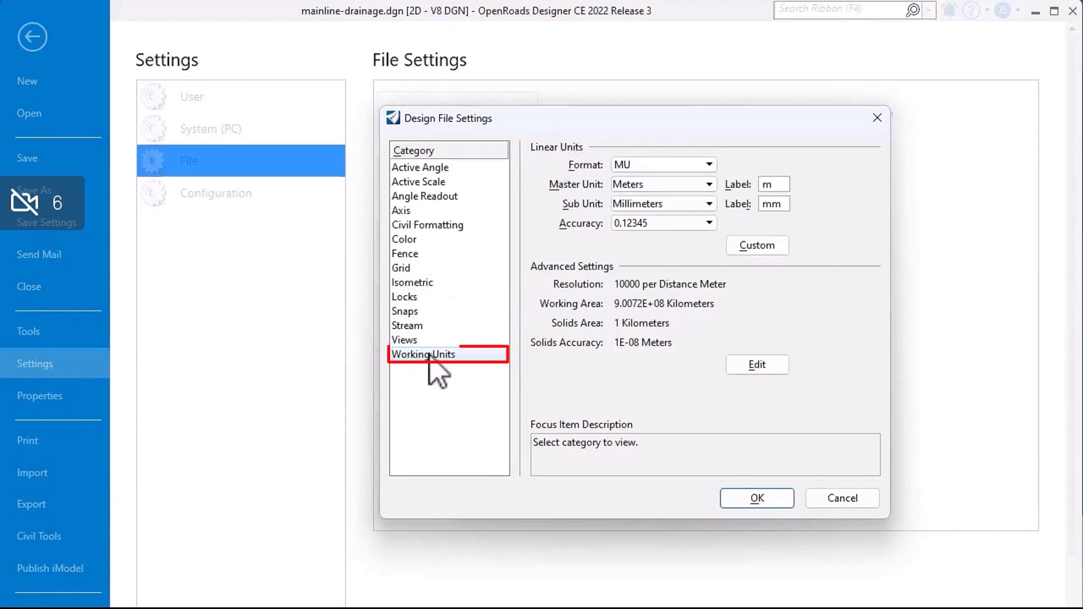
{"action": "left_click", "coordinate": [709, 225]}
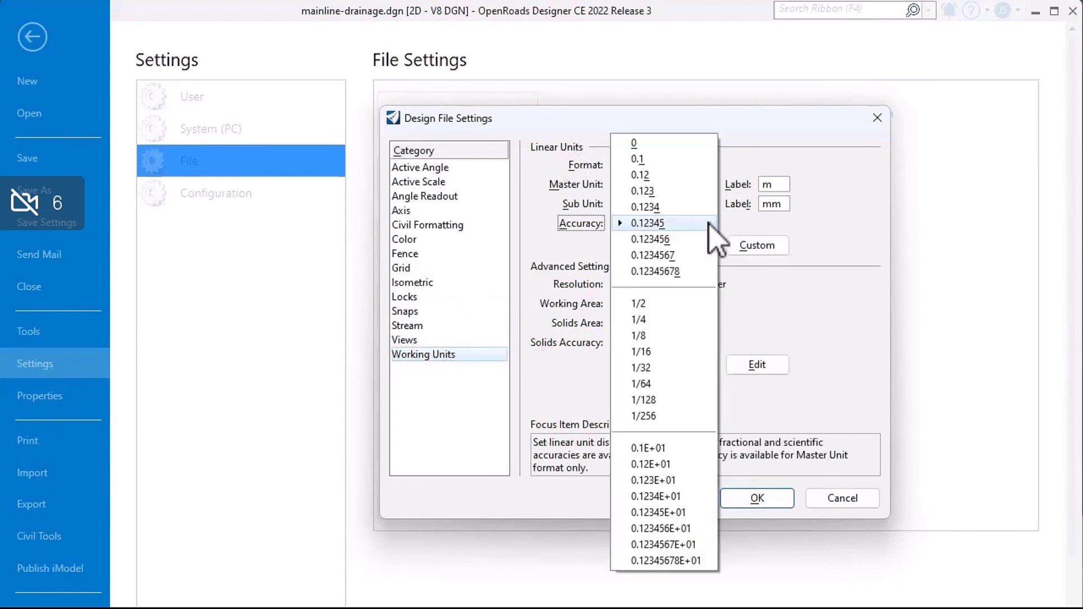
{"action": "left_click", "coordinate": [656, 192]}
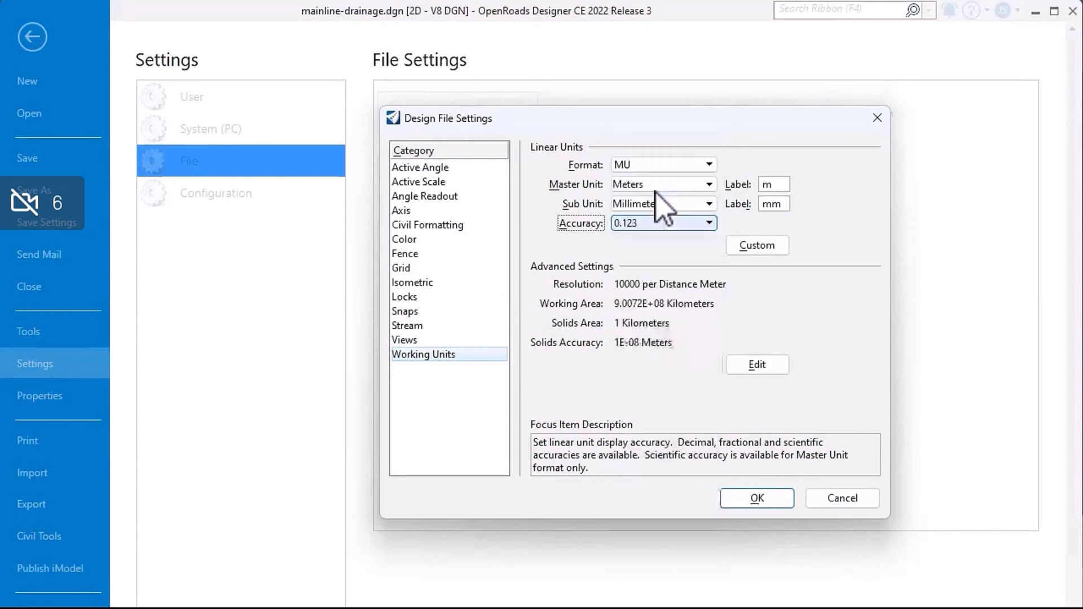
- In Civil Formatting, set the drainage results Flow Format and Flow Suffix to L/s
{"action": "left_click", "coordinate": [431, 225]}
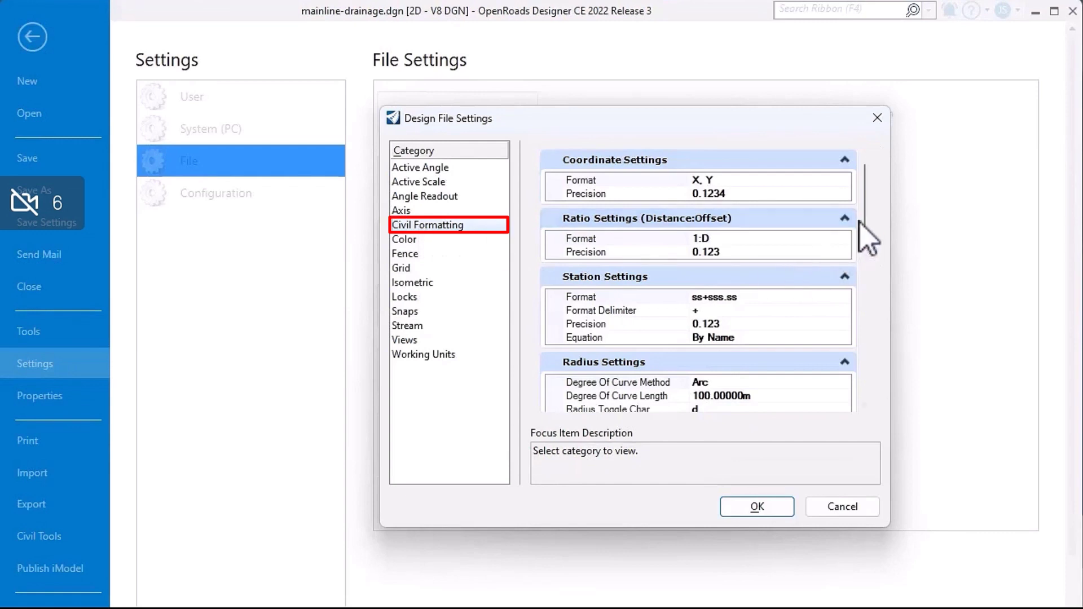
{"action": "left_click_drag", "start_coordinate": [859, 221], "coordinate": [850, 362]}
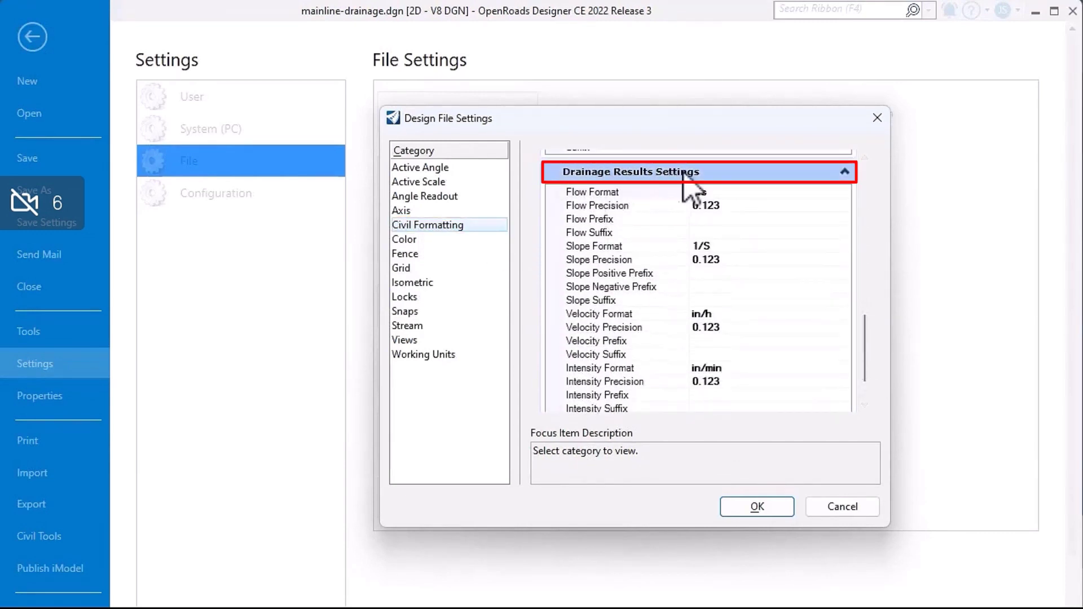
{"action": "left_click", "coordinate": [766, 192]}
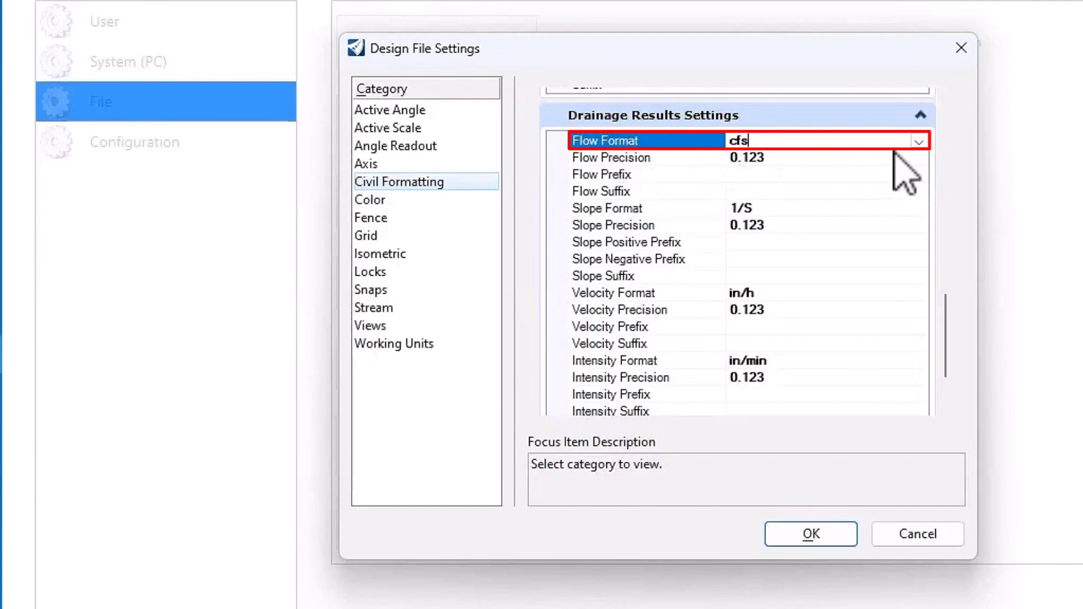
{"action": "left_click", "coordinate": [918, 142]}
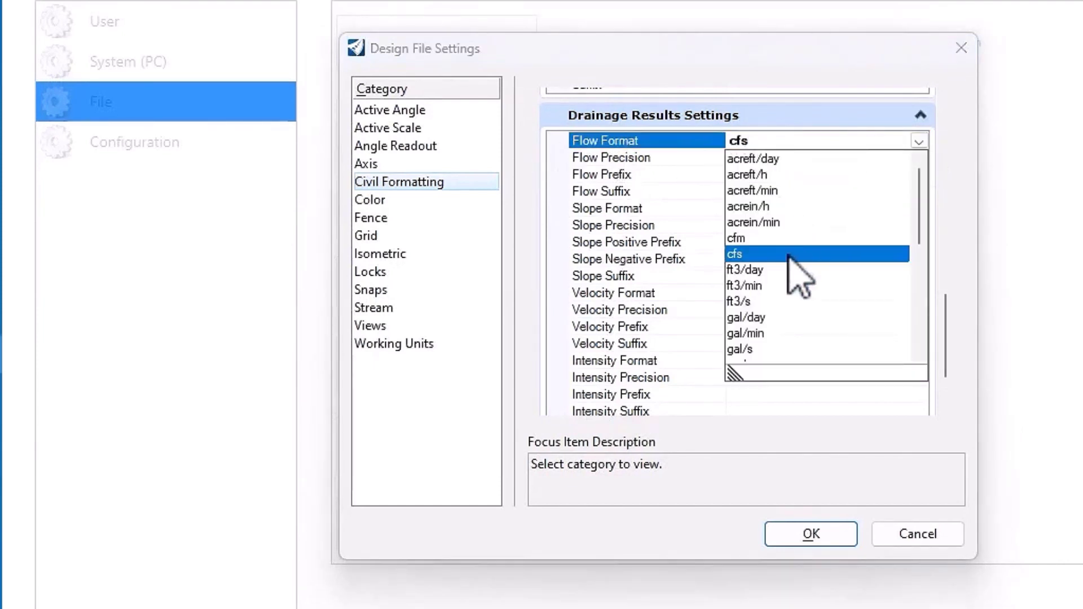
{"action": "scroll", "coordinate": [768, 303], "scroll_direction": "down", "scroll_amount": 1}
{"action": "scroll", "coordinate": [769, 303], "scroll_direction": "down", "scroll_amount": 4}
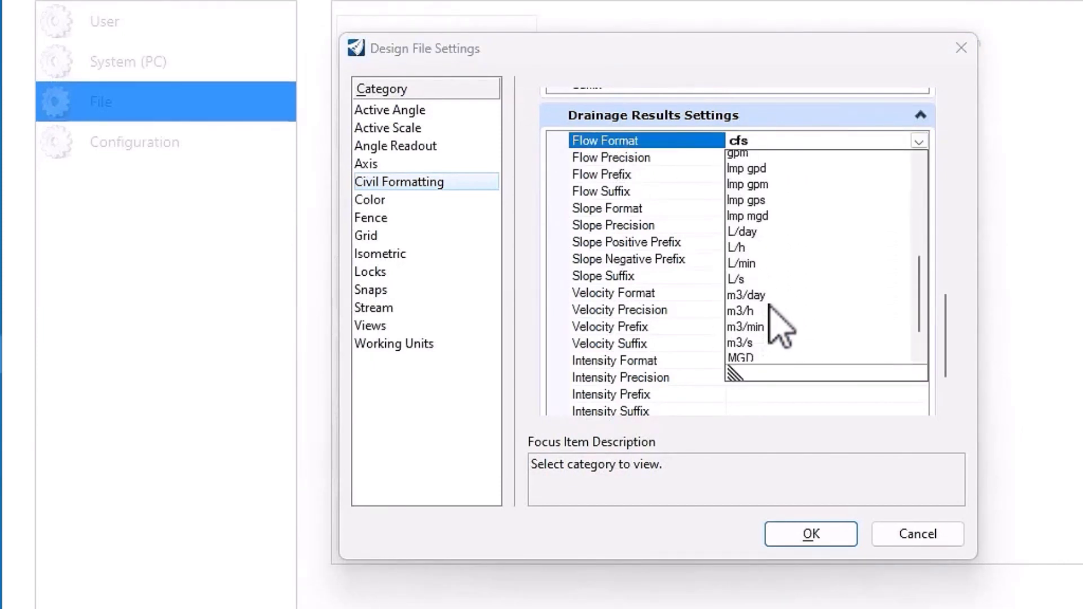
{"action": "left_click", "coordinate": [748, 236]}
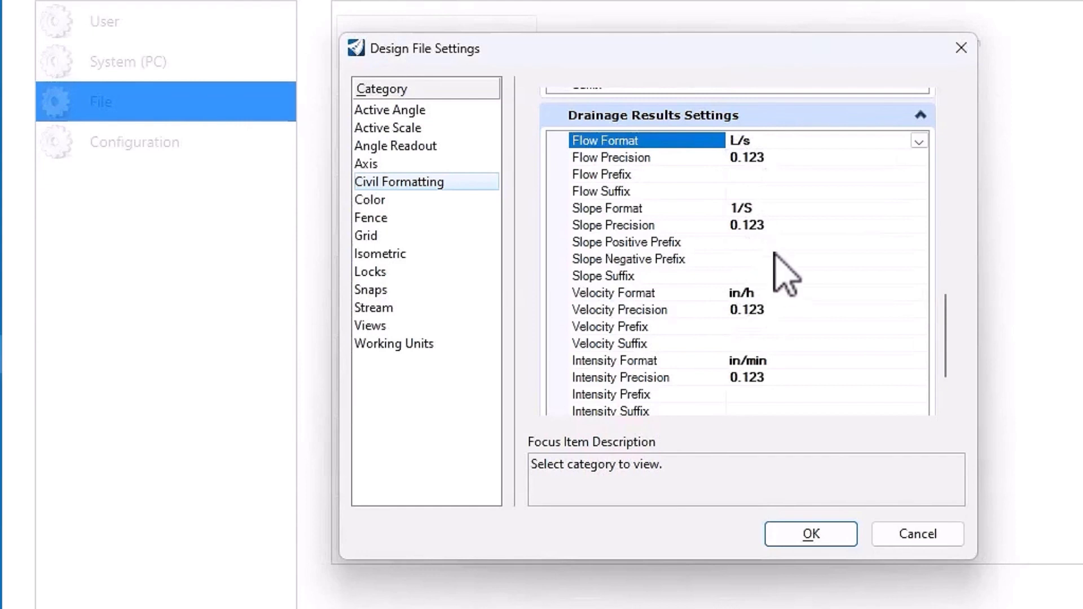
{"action": "left_click", "coordinate": [753, 192]}
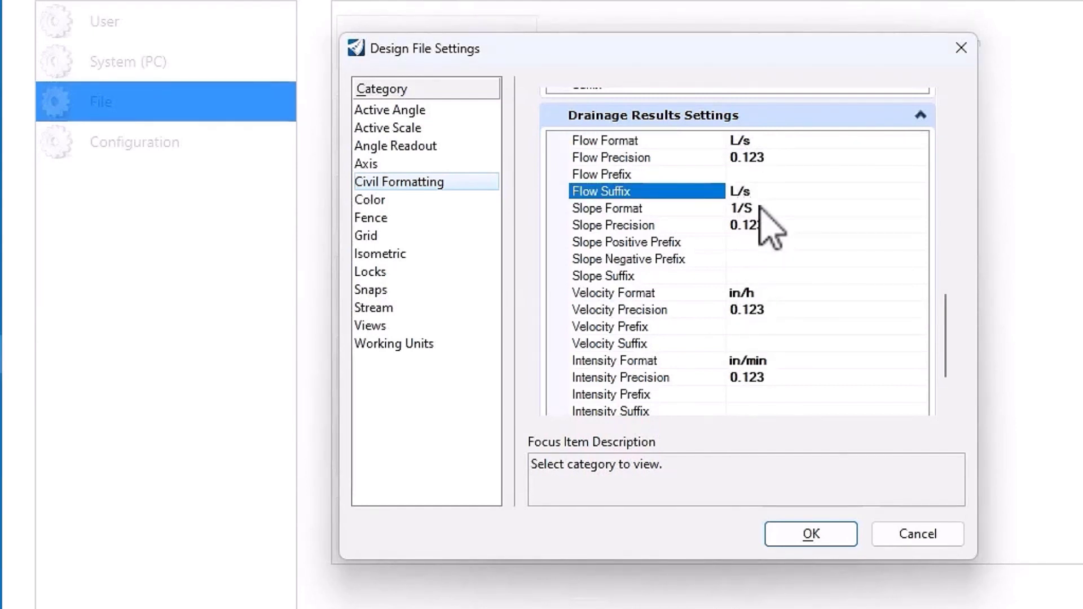
- Set the drainage results Slope Format to percent and Slope Suffix to %
{"action": "left_click", "coordinate": [860, 209]}
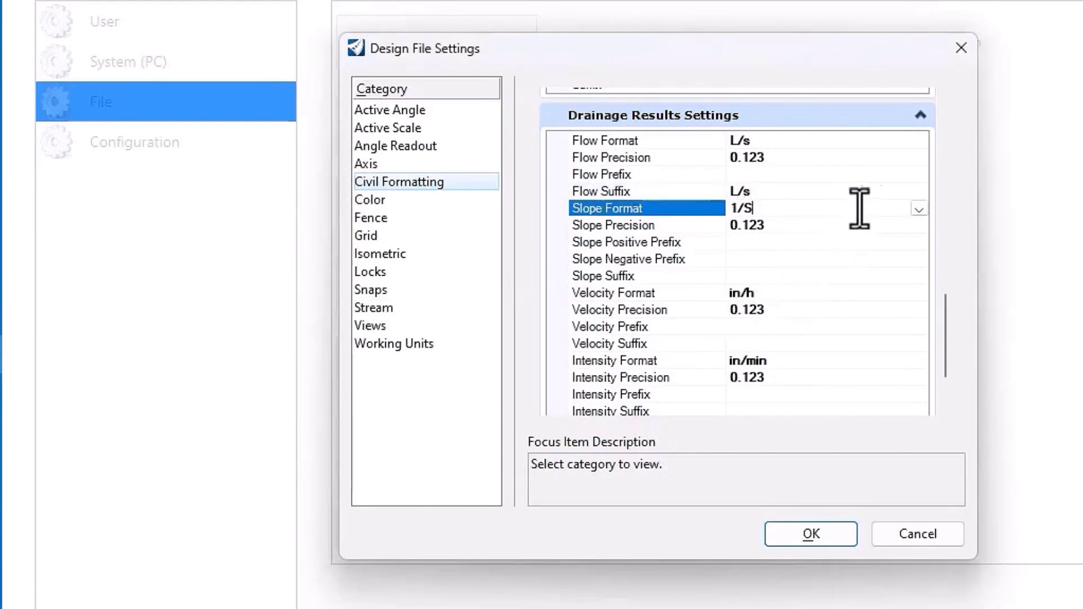
{"action": "left_click", "coordinate": [918, 209]}
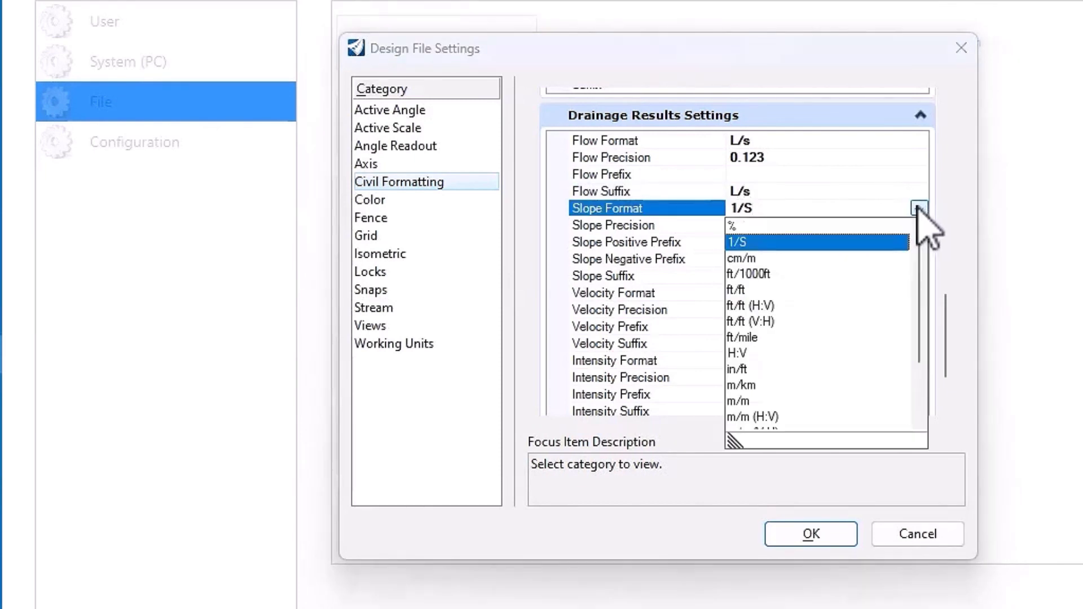
{"action": "left_click", "coordinate": [740, 226]}
{"action": "left_click", "coordinate": [749, 276]}
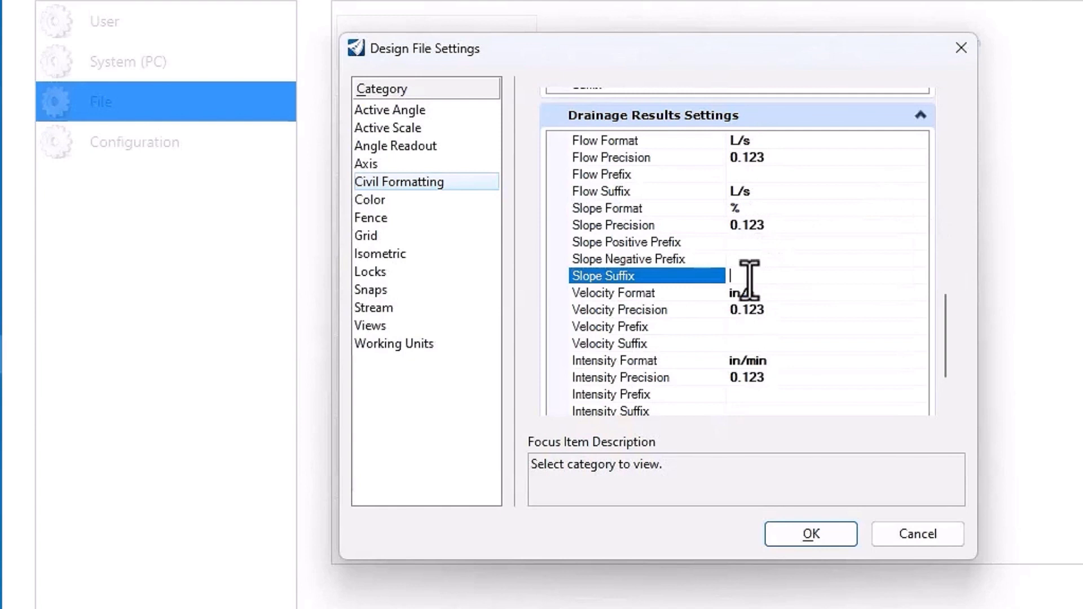
{"action": "type", "text": "%"}
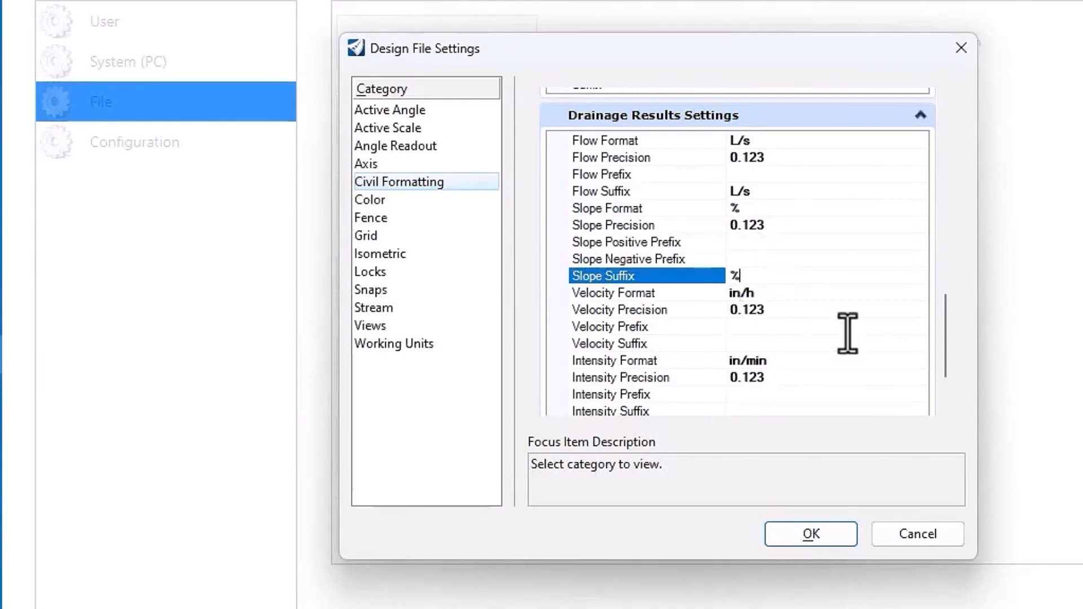
{"action": "left_click_drag", "start_coordinate": [948, 356], "coordinate": [955, 302]}
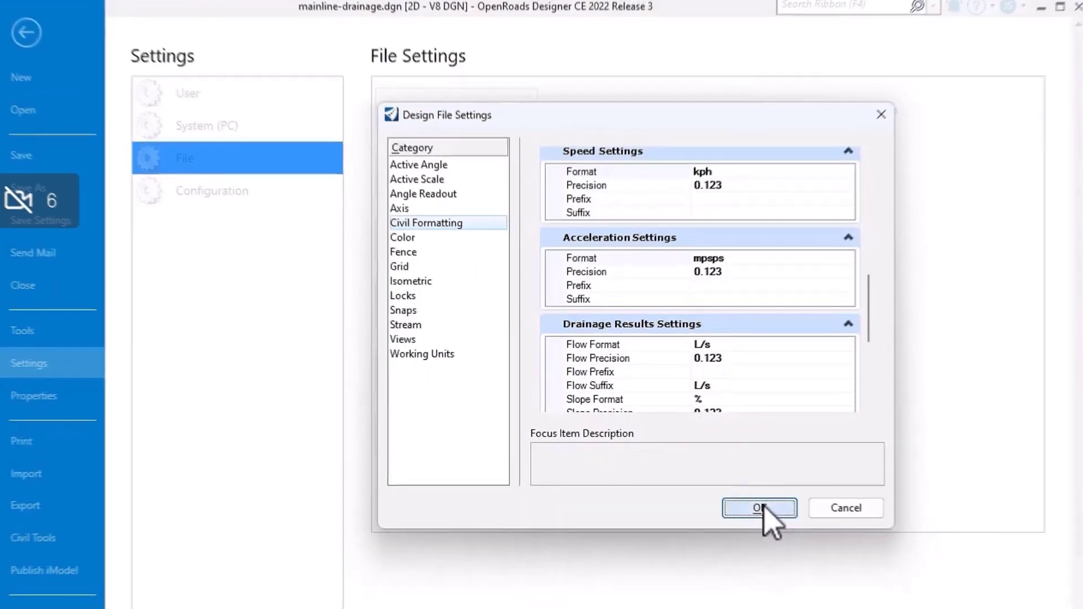
- Apply the settings and review SS-11's results: flow 564.544 L/s, slope 0.226%, velocity 698.747 without units
{"action": "left_click", "coordinate": [813, 534]}
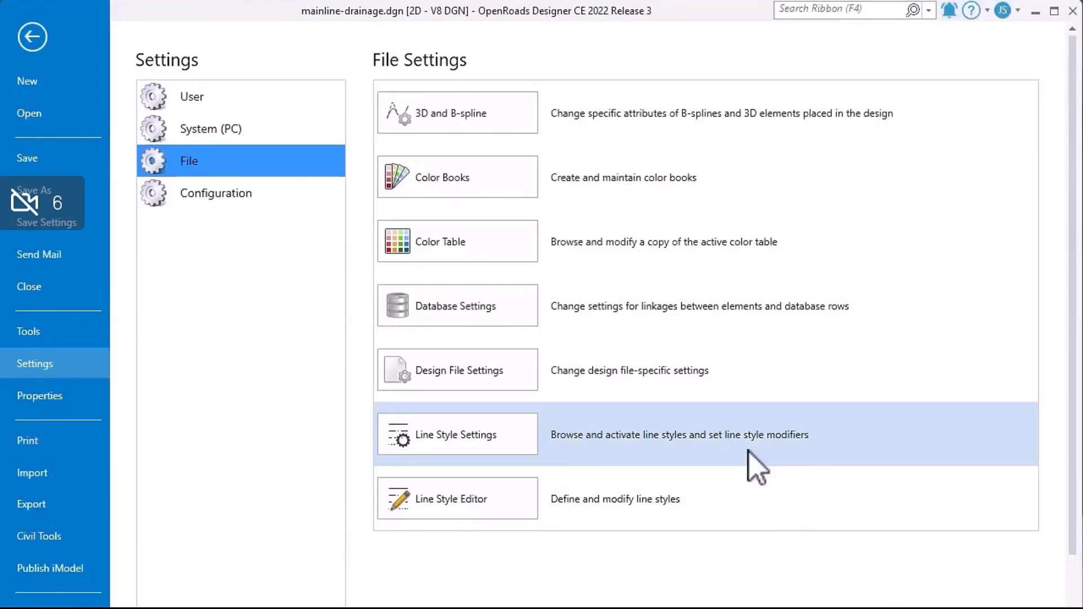
{"action": "left_click", "coordinate": [29, 42]}
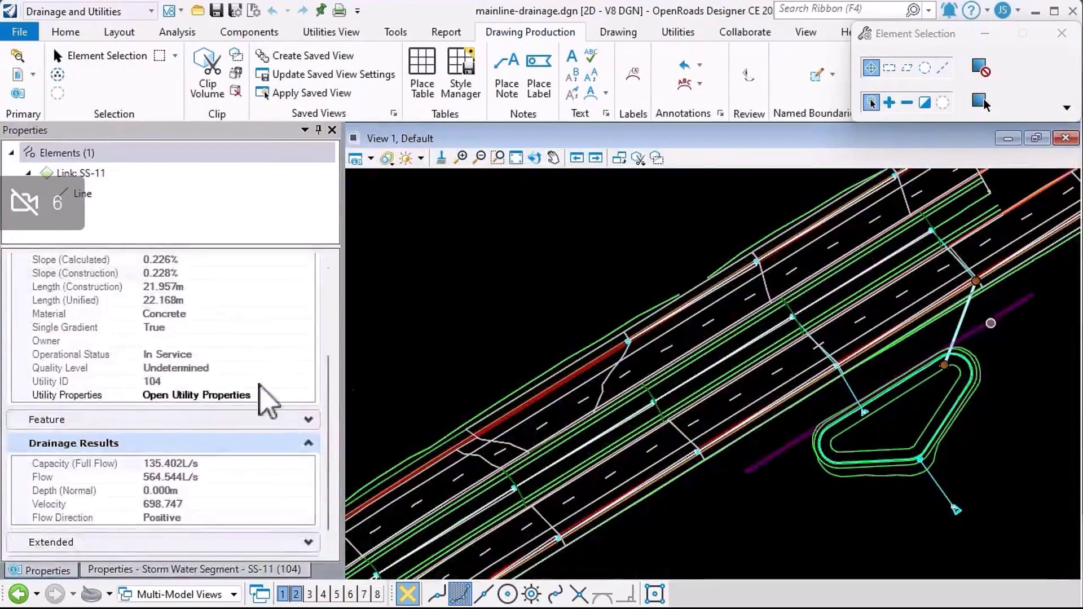
{"action": "scroll", "coordinate": [259, 386], "scroll_direction": "up", "scroll_amount": 5}
{"action": "left_click", "coordinate": [180, 360]}
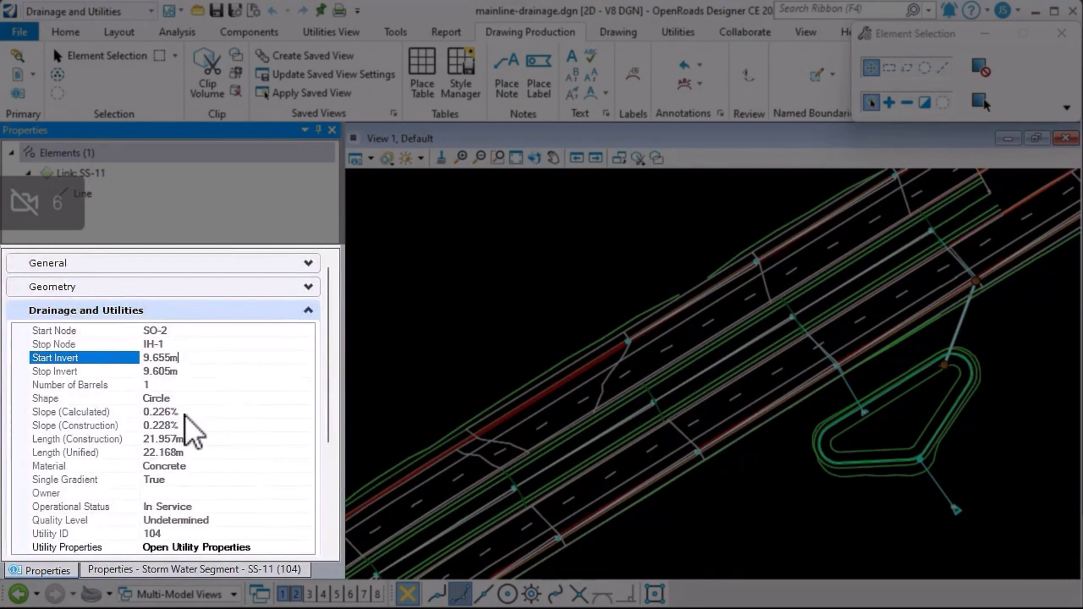
{"action": "left_click", "coordinate": [160, 411]}
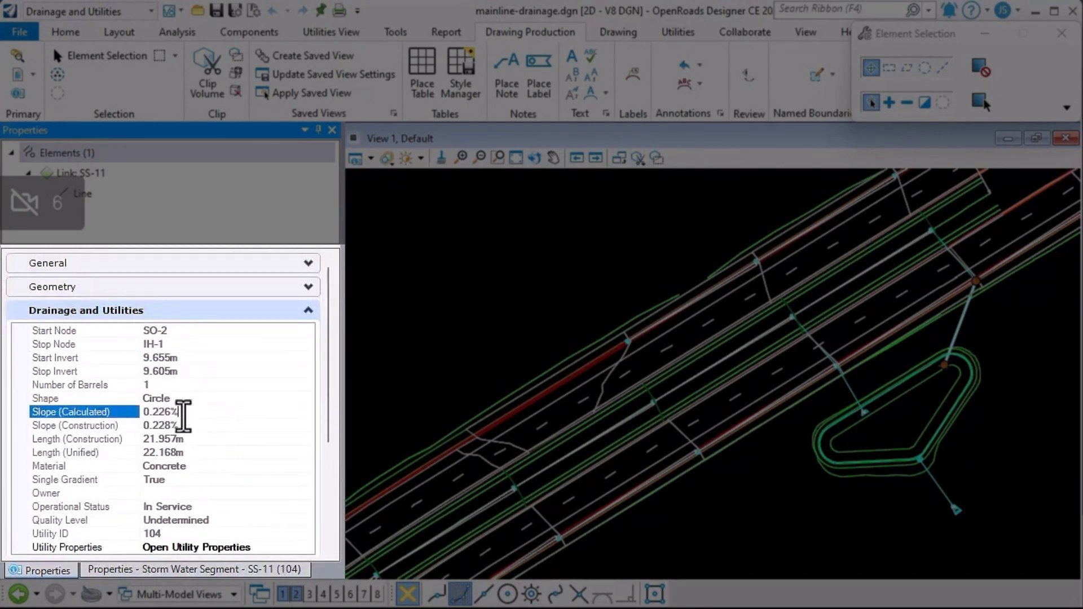
{"action": "scroll", "coordinate": [195, 438], "scroll_direction": "down", "scroll_amount": 4}
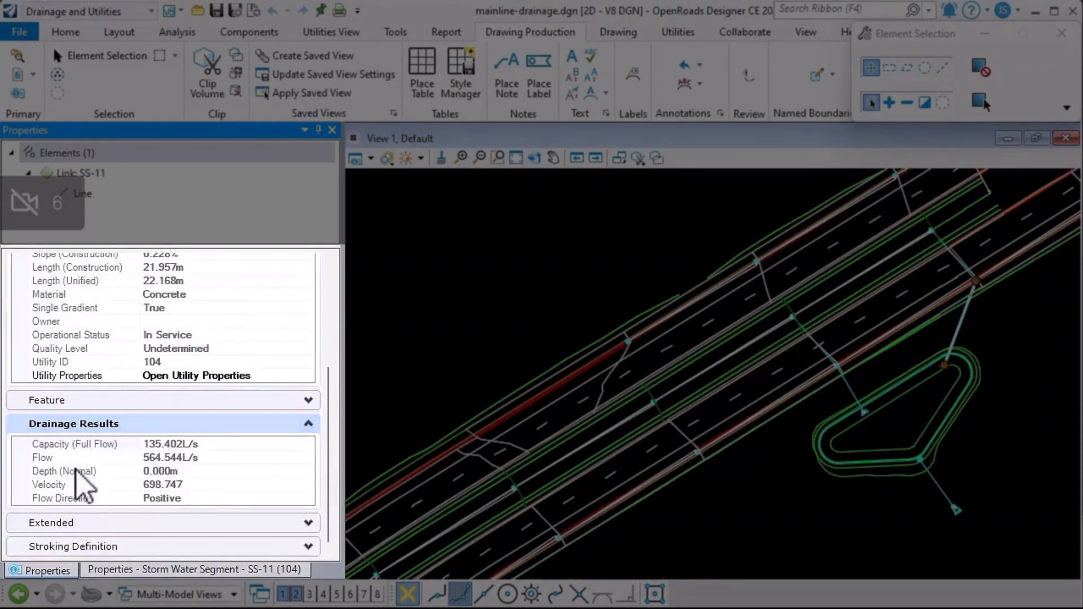
{"action": "left_click", "coordinate": [103, 487]}
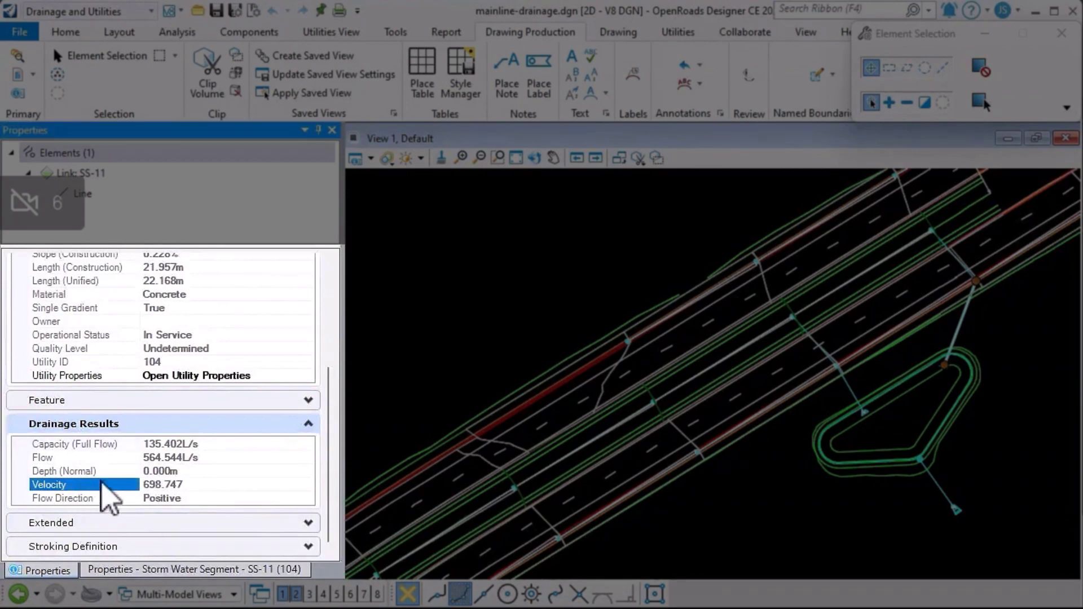
- Set the drainage results Velocity Format and Velocity Suffix to m/s in Civil Formatting, then apply
{"action": "left_click", "coordinate": [20, 32]}
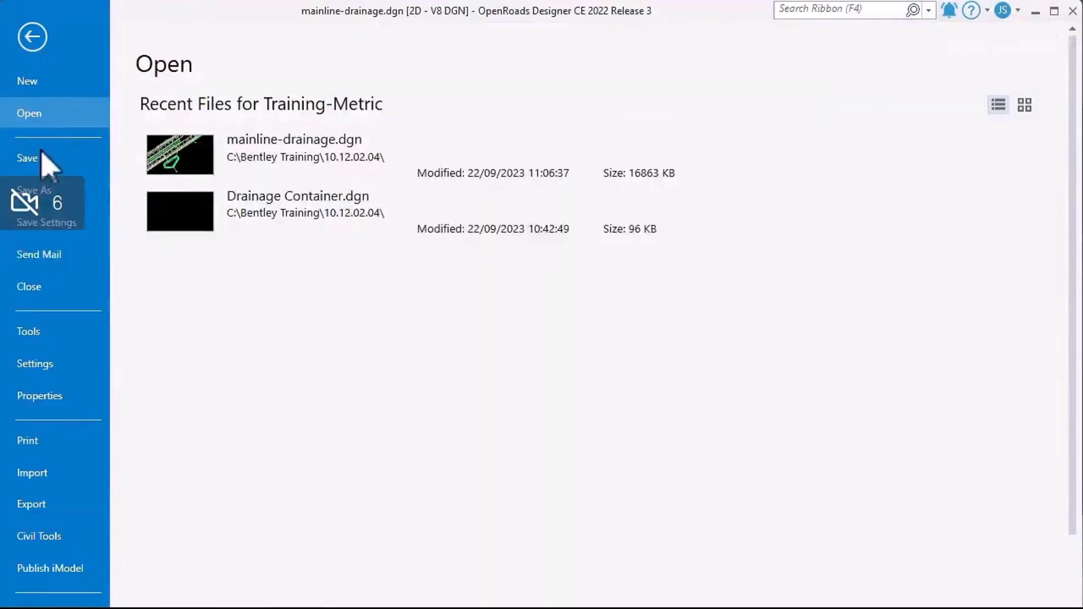
{"action": "left_click", "coordinate": [54, 368]}
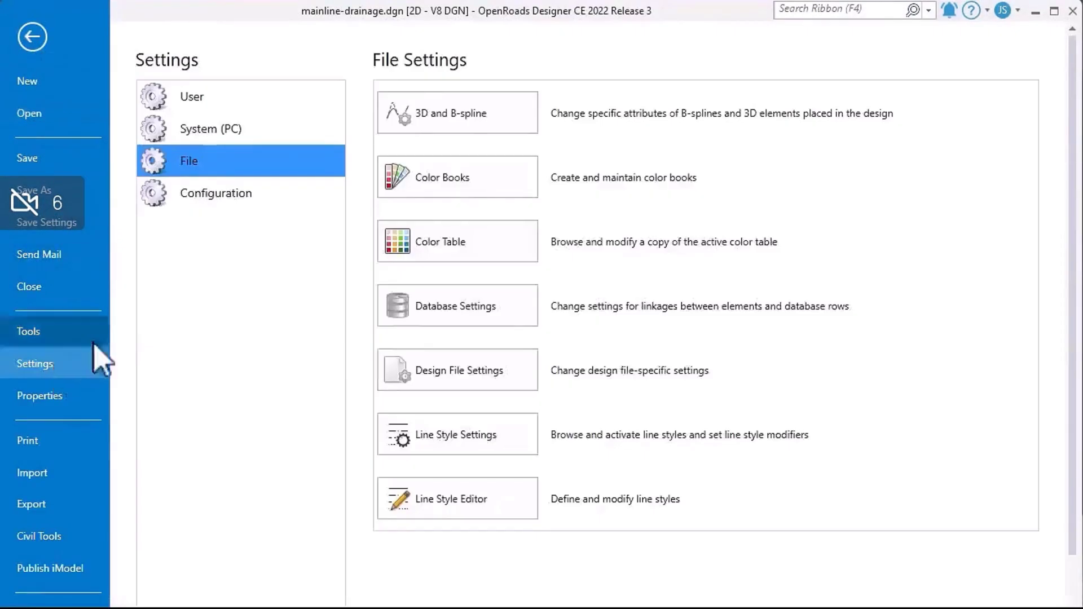
{"action": "left_click", "coordinate": [457, 388]}
{"action": "scroll", "coordinate": [787, 301], "scroll_direction": "down", "scroll_amount": 3}
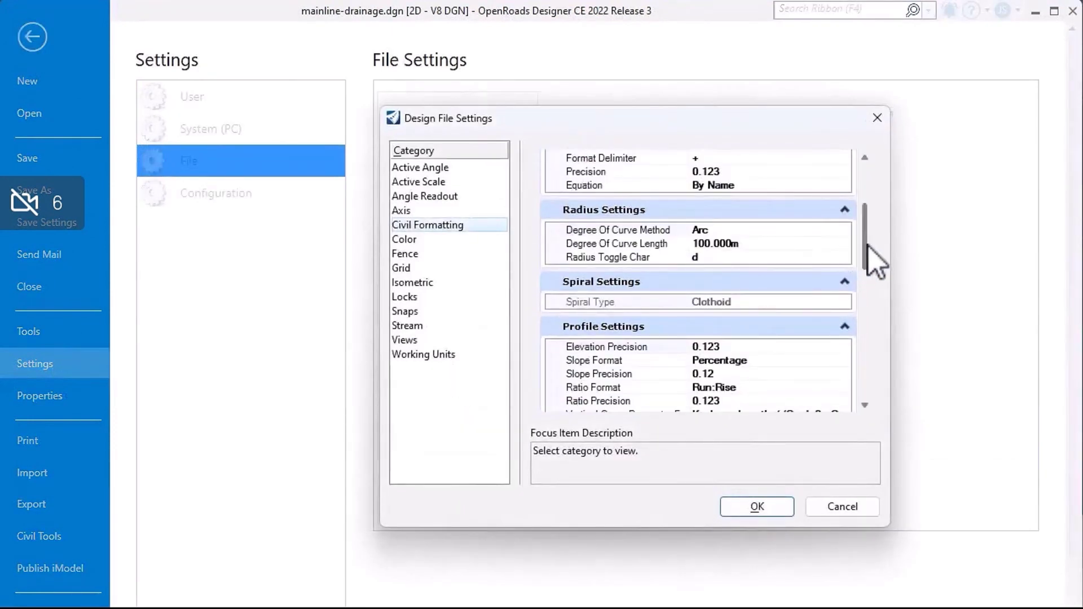
{"action": "left_click_drag", "start_coordinate": [868, 245], "coordinate": [854, 359]}
{"action": "left_click", "coordinate": [730, 295]}
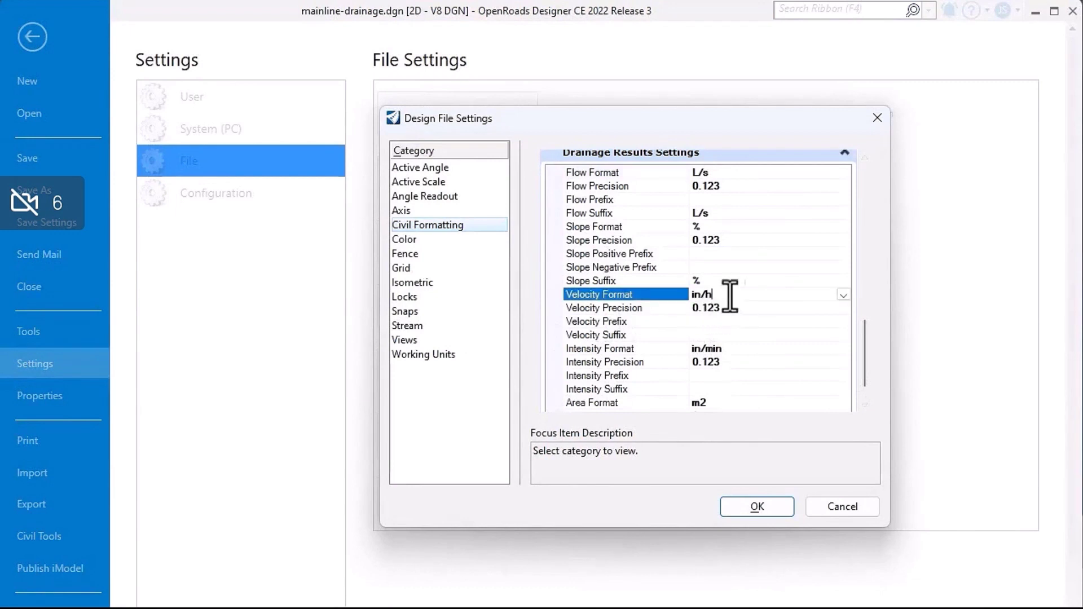
{"action": "left_click", "coordinate": [843, 295]}
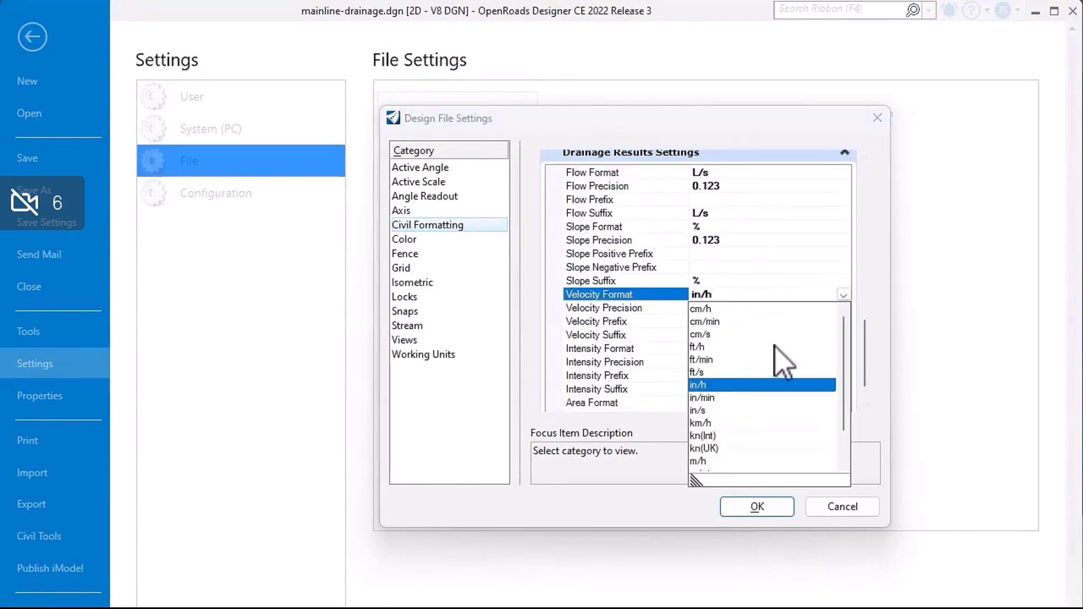
{"action": "scroll", "coordinate": [773, 347], "scroll_direction": "down", "scroll_amount": 1}
{"action": "left_click", "coordinate": [710, 449]}
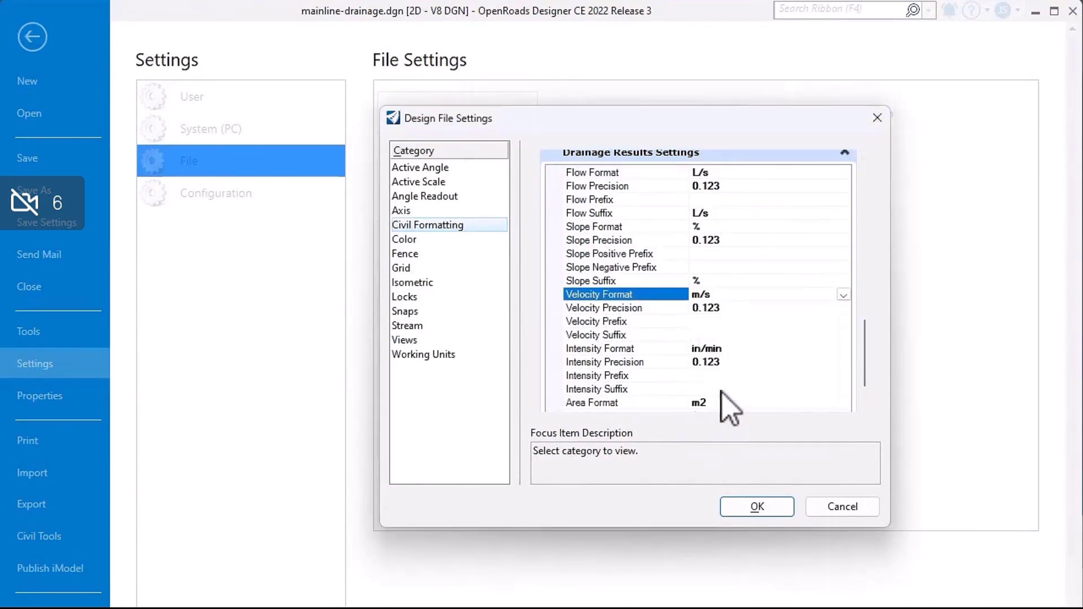
{"action": "left_click", "coordinate": [718, 335]}
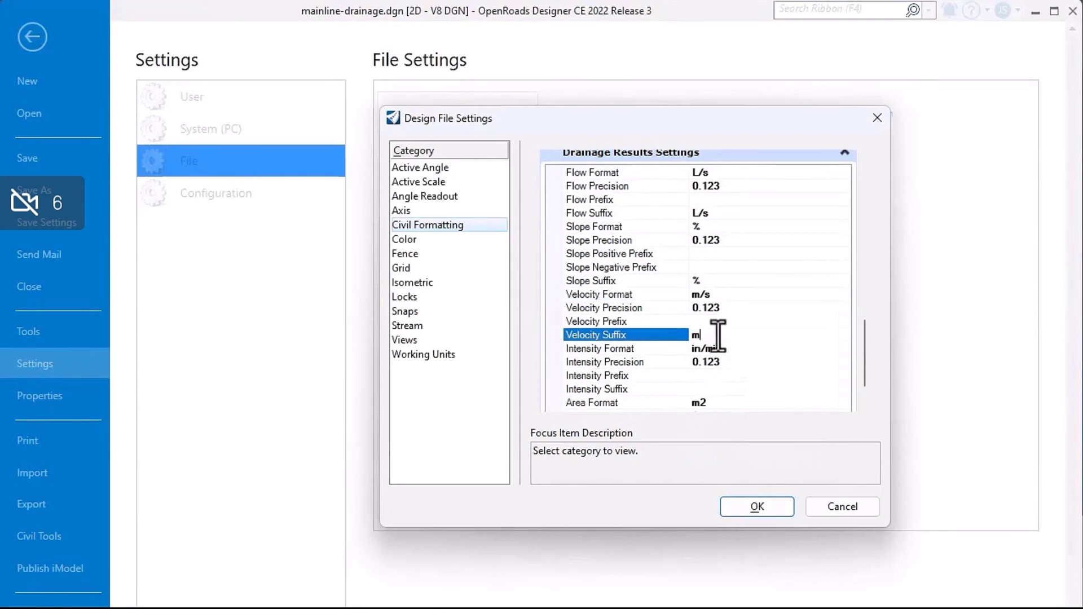
{"action": "left_click", "coordinate": [756, 508]}
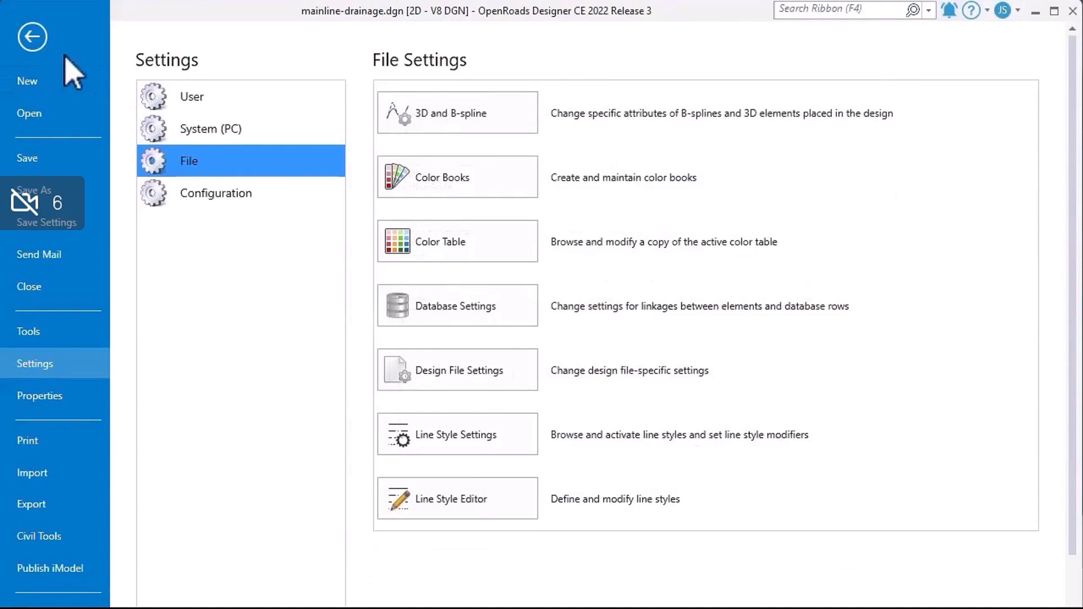
- Back in the drawing, confirm SS-11's velocity now reads 3.550 m/s
{"action": "left_click", "coordinate": [33, 39]}
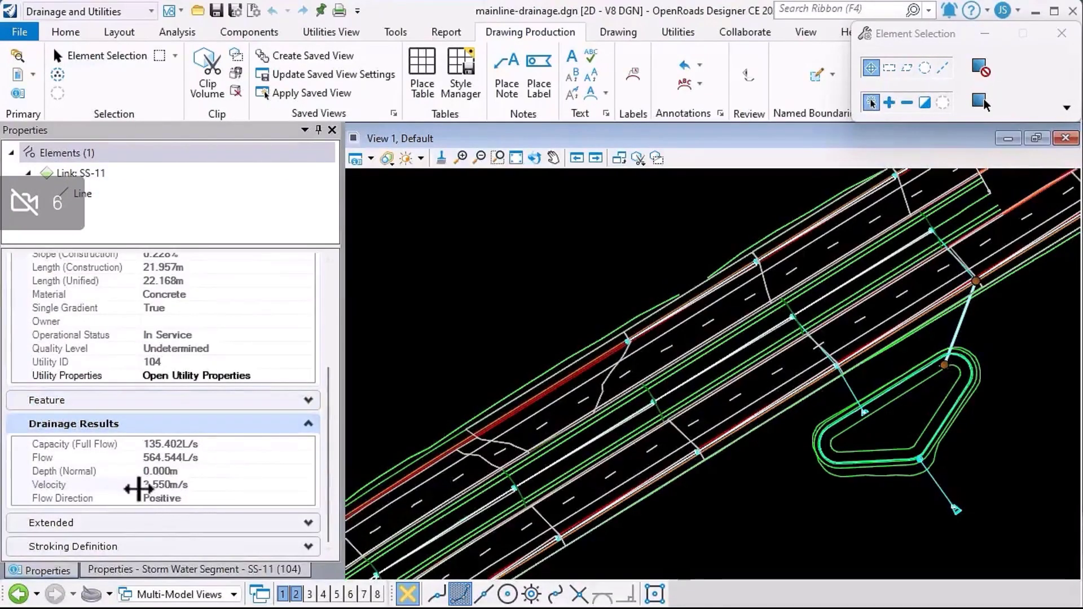
{"action": "left_click", "coordinate": [148, 483]}
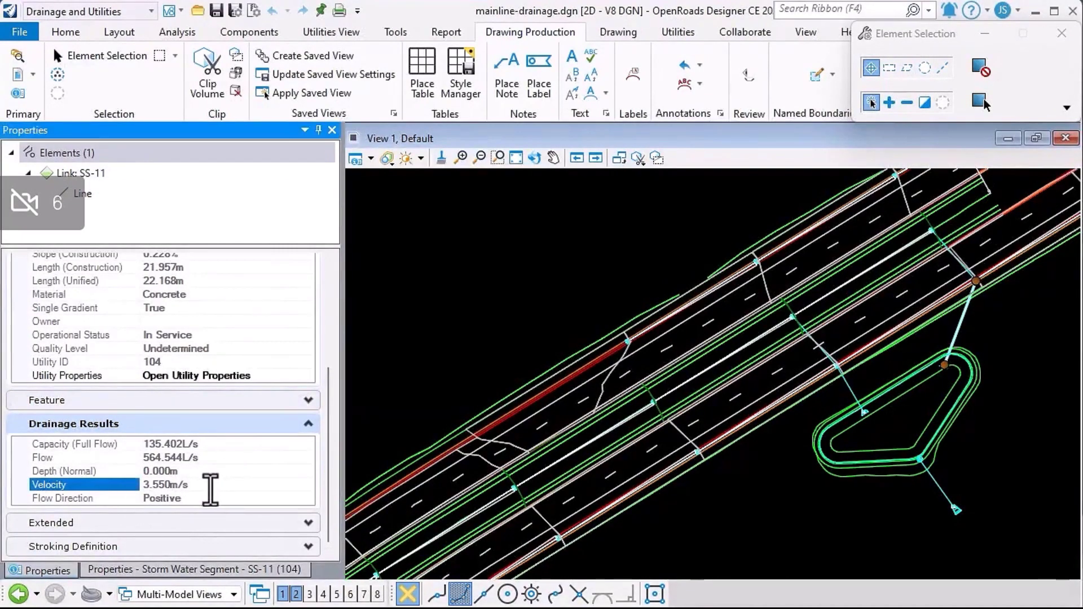